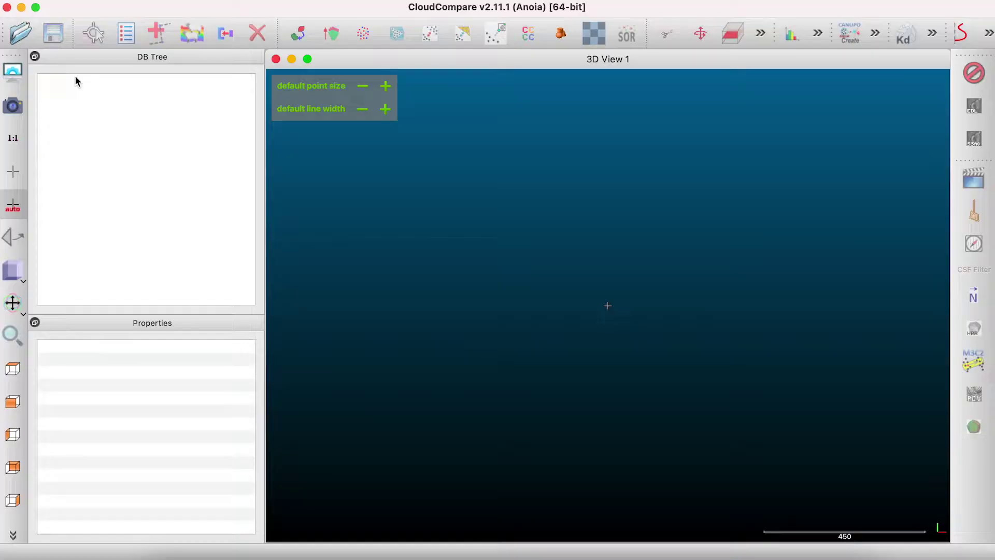
Open section 1.ply, section 2.ply and section 3.ply from the Lounge Demo folder.
left_click(20, 32)
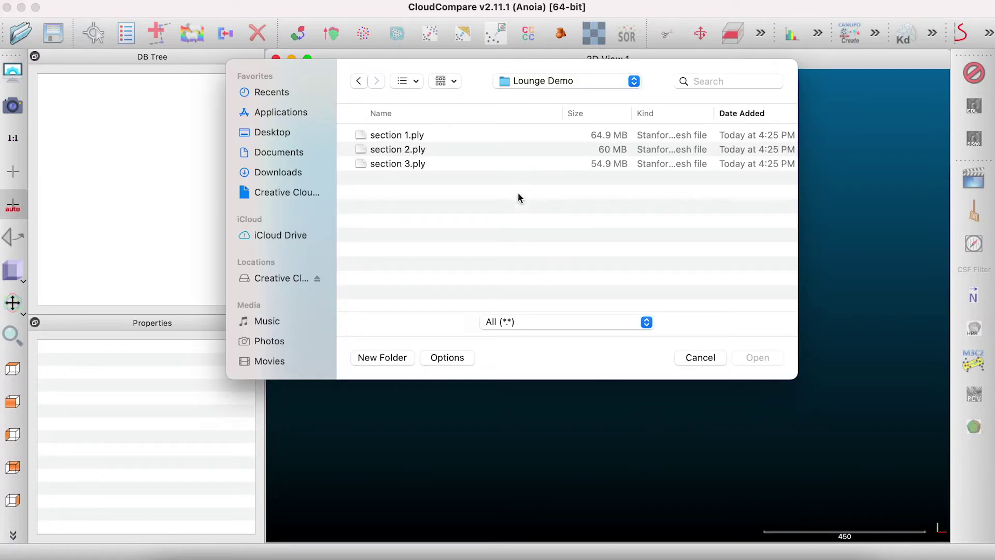
left_click(518, 135)
left_click(445, 149, "shift")
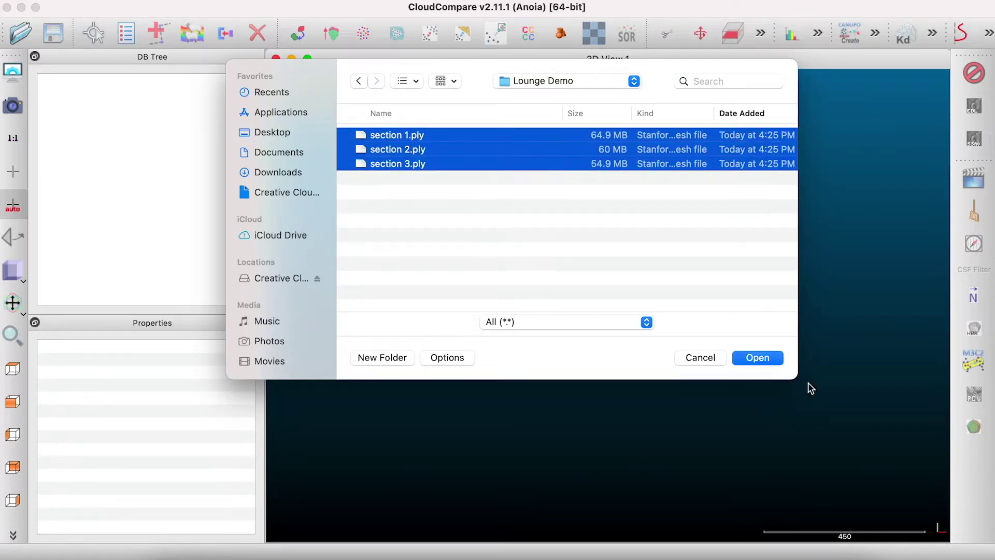
left_click(768, 358)
left_click(531, 492)
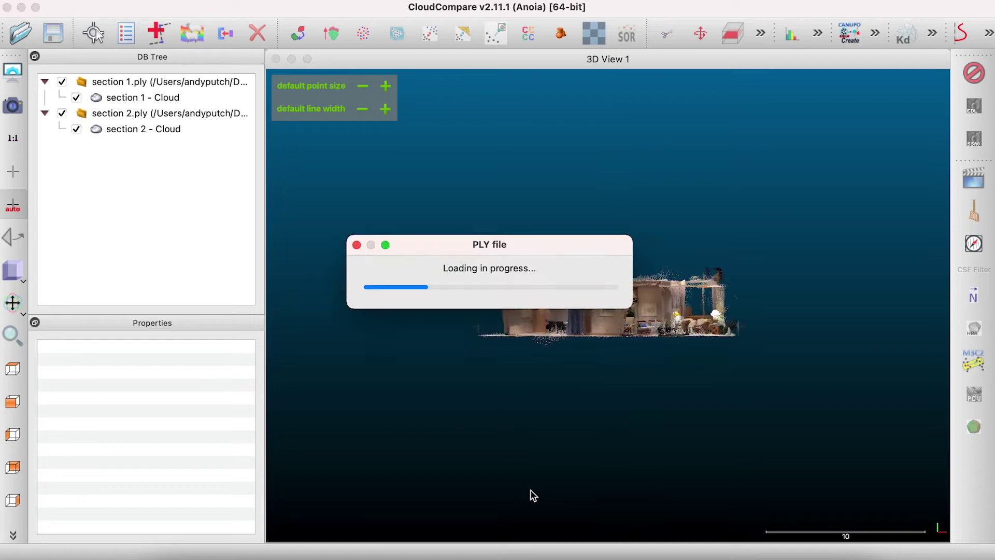
Check which part of the lounge each section cloud covers by switching the clouds' visibility off and on.
left_click_drag(690, 306, 604, 300)
scroll(604, 300, "up", 6)
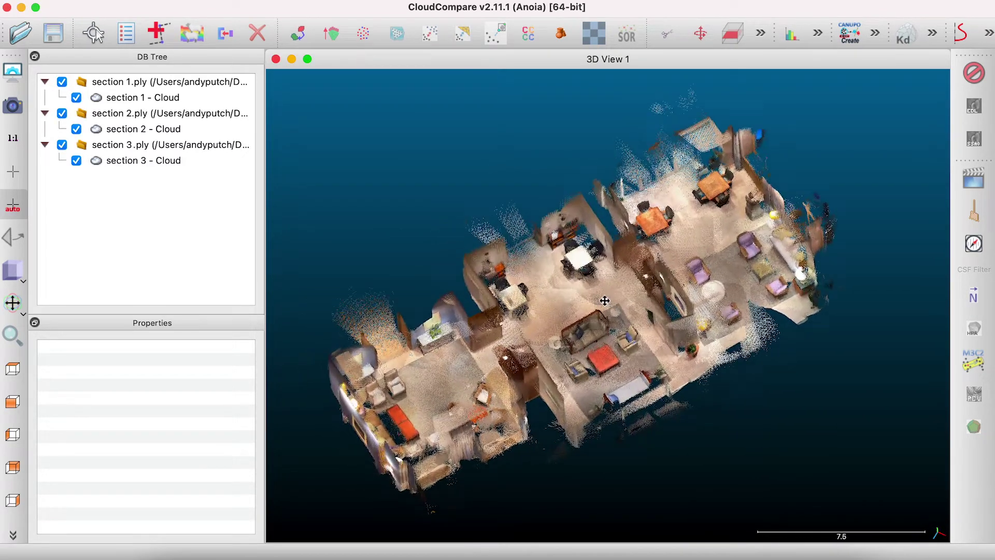
left_click(76, 162)
left_click(76, 161)
left_click(77, 129)
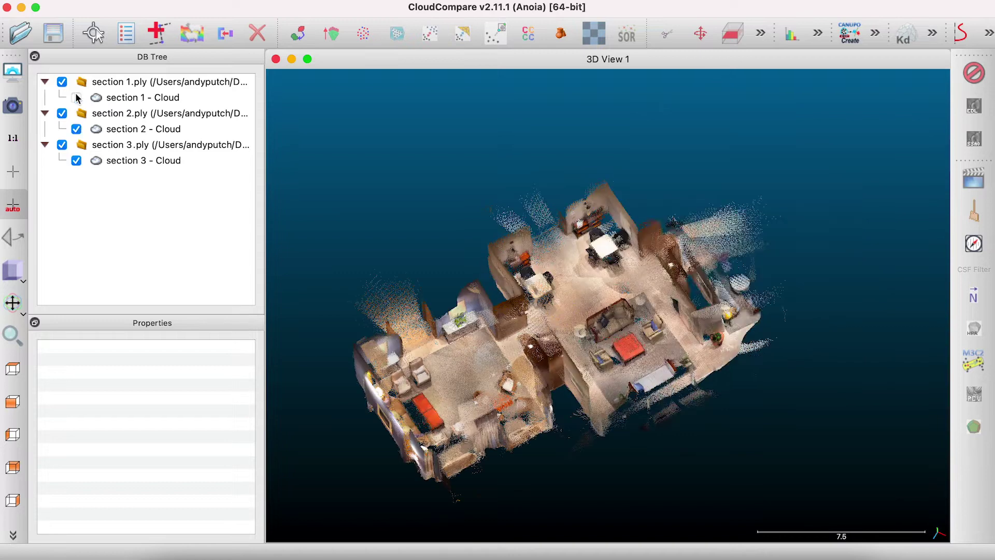
left_click(76, 129)
Run Statistical Outlier Removal on all three section clouds with 6 points and an nSigma of 2.00, and dismiss the console.
left_click(123, 99)
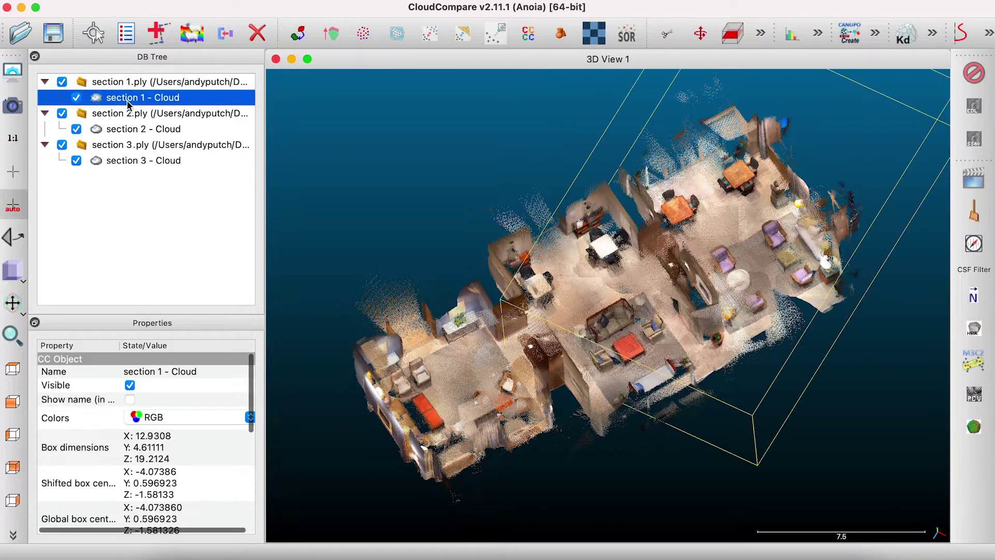
left_click(123, 129, "super")
left_click(116, 162, "super")
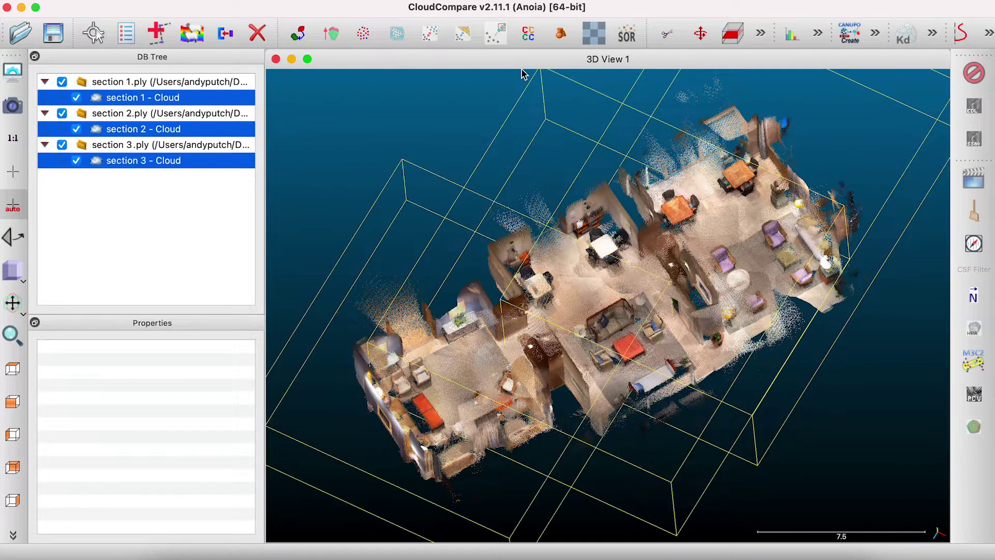
left_click(628, 35)
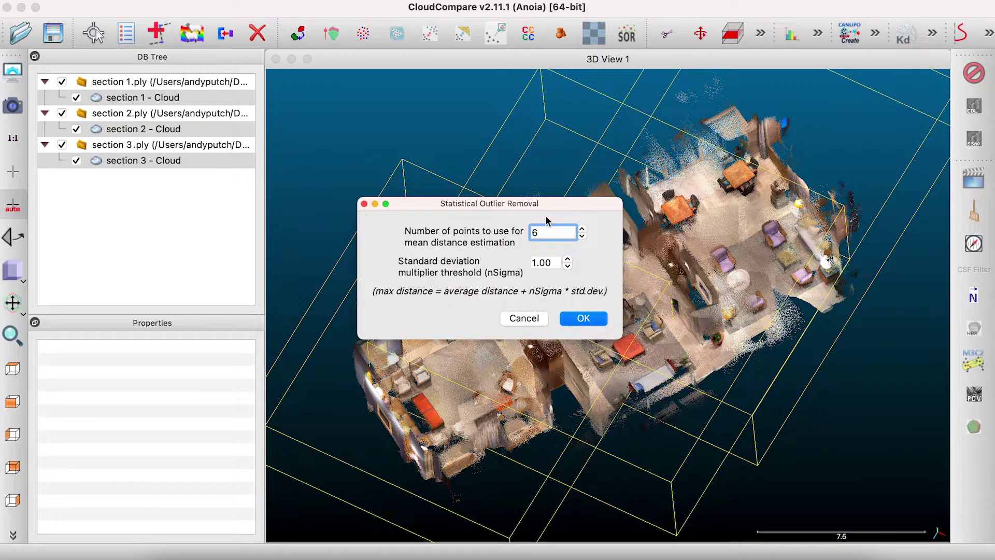
left_click(536, 261)
key("BackSpace")
type("2")
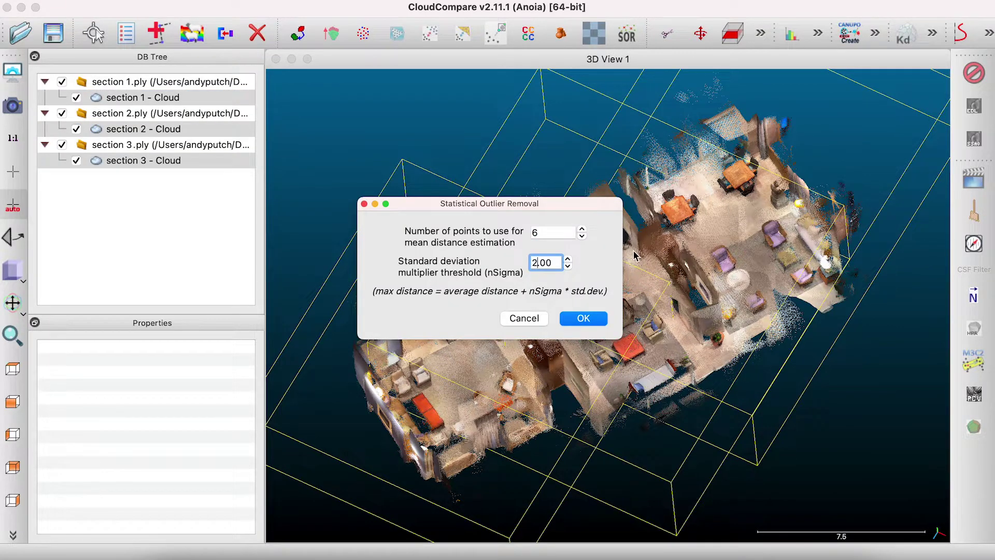
left_click(585, 319)
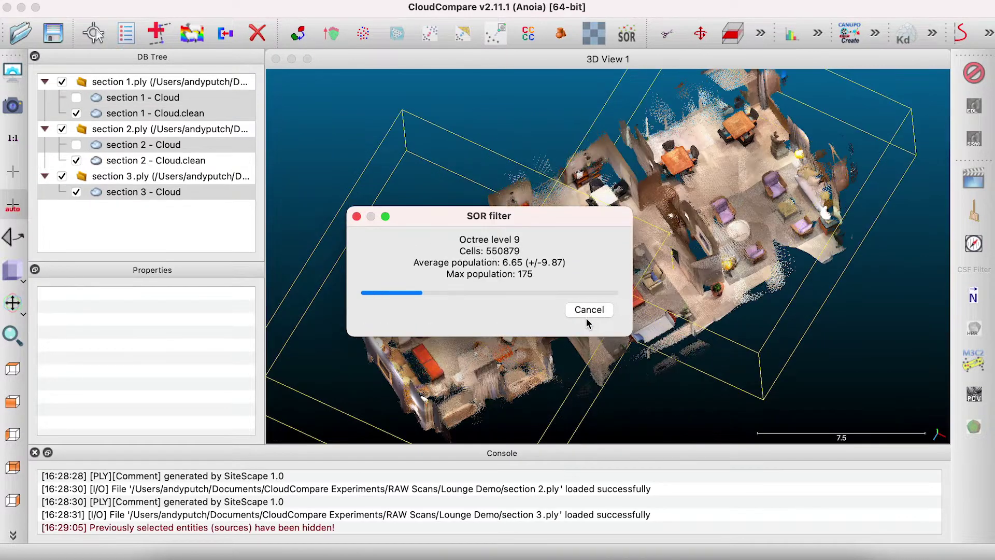
left_click(36, 454)
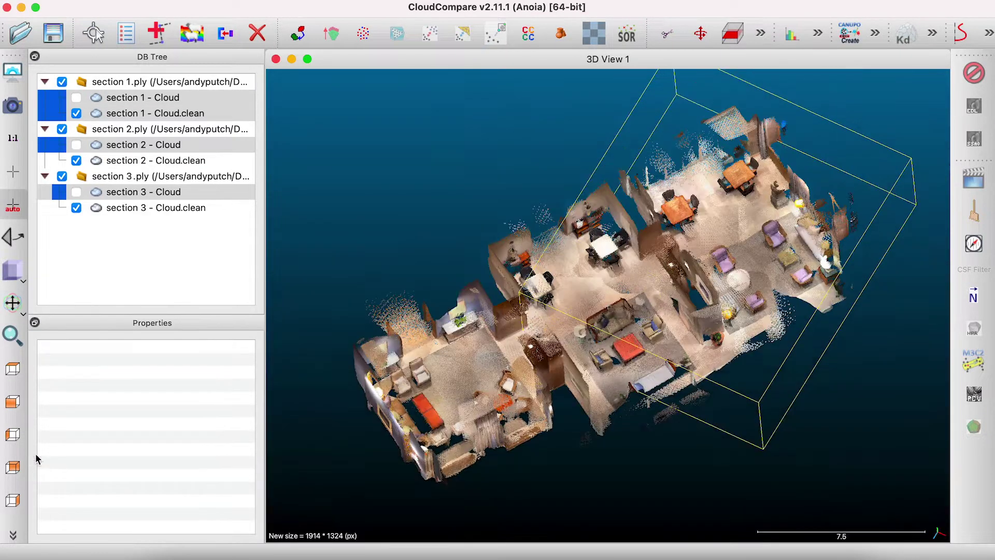
Delete the original uncleaned clouds of sections 3, 2 and 1, keeping only the Cloud.clean versions.
left_click(172, 208)
left_click(179, 193)
right_click(179, 193)
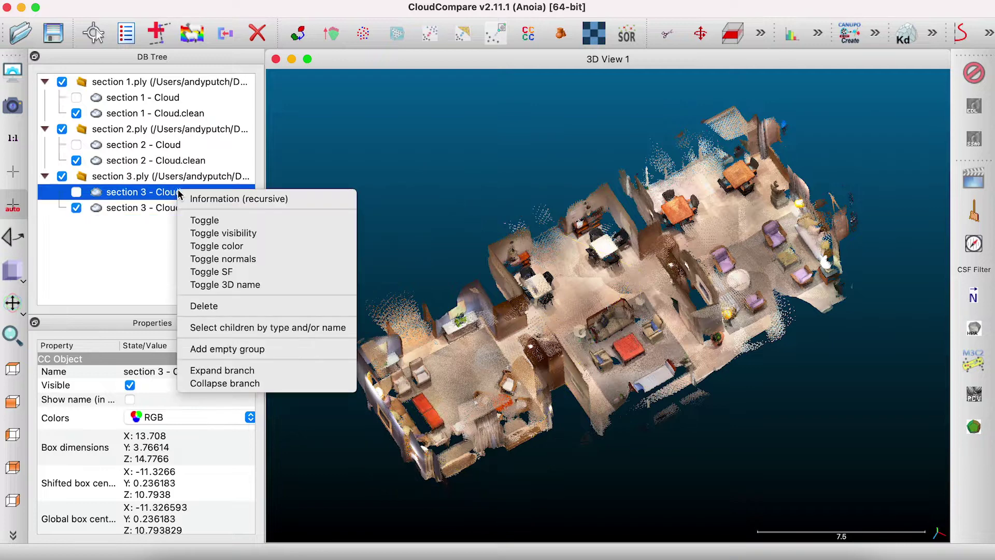
left_click(224, 306)
left_click(150, 145)
right_click(149, 144)
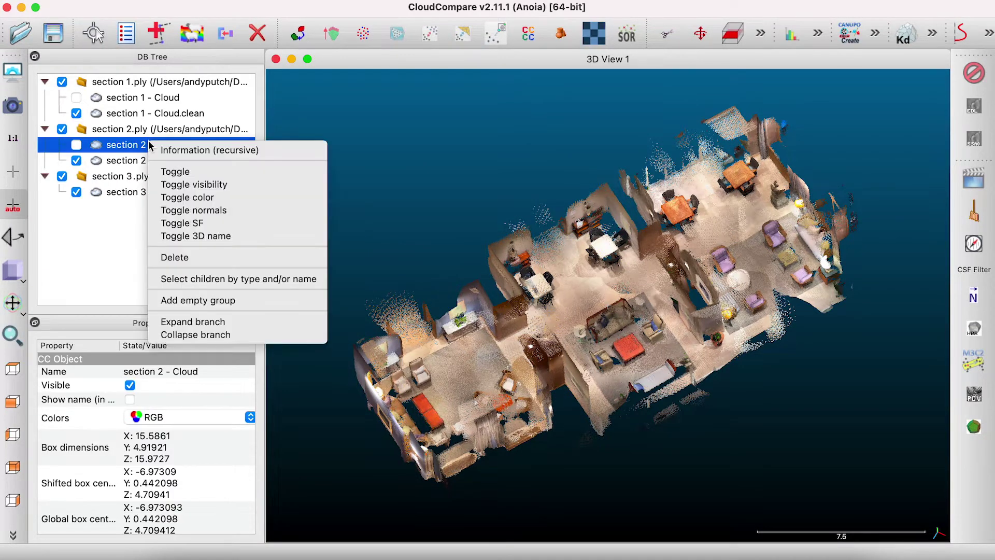
left_click(166, 258)
left_click(168, 99)
right_click(168, 102)
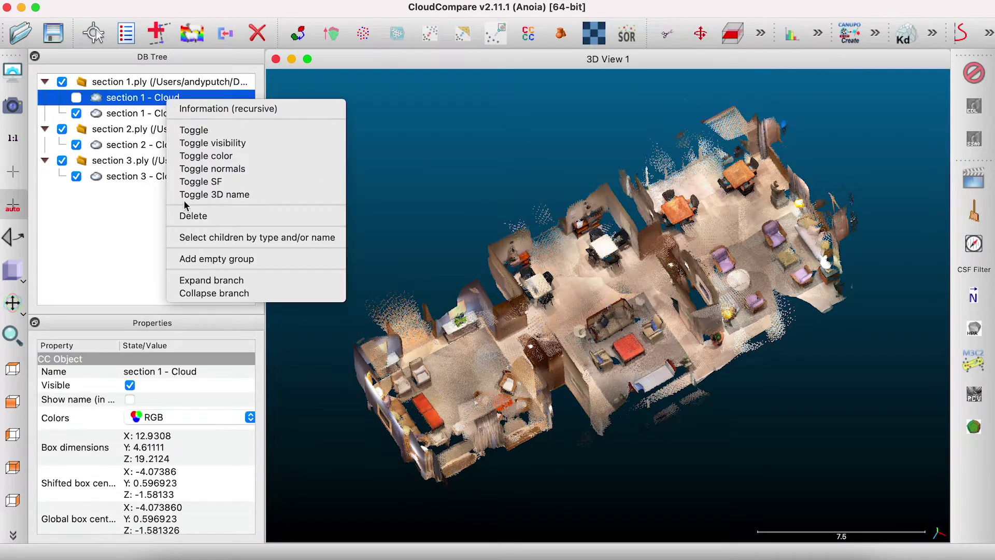
left_click(184, 217)
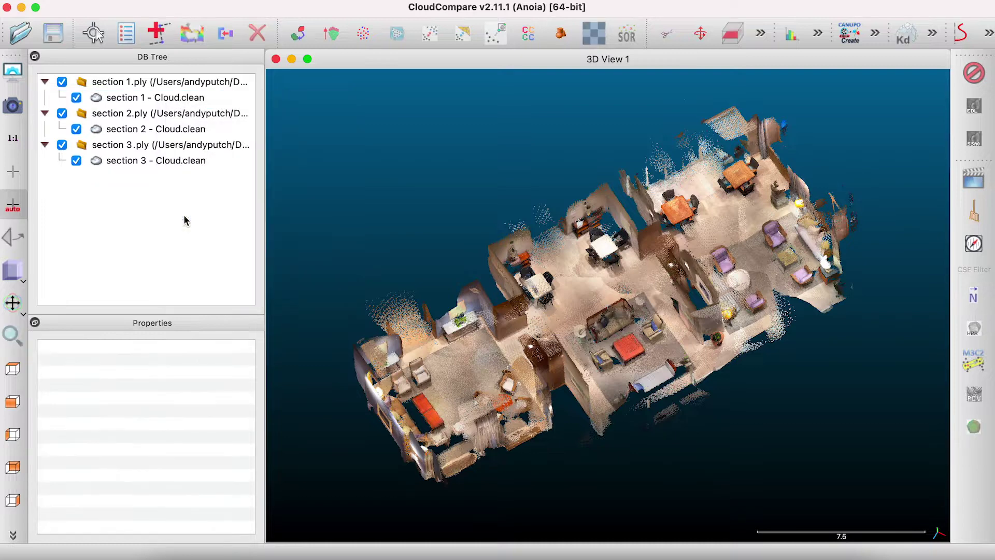
Hide the cleaned section 3 cloud and inspect from above how sections 1 and 2 overlap.
left_click(77, 161)
left_click_drag(678, 362, 768, 263)
scroll(713, 292, "up", 5)
right_click_drag(722, 229, 703, 277)
scroll(704, 276, "down", 1)
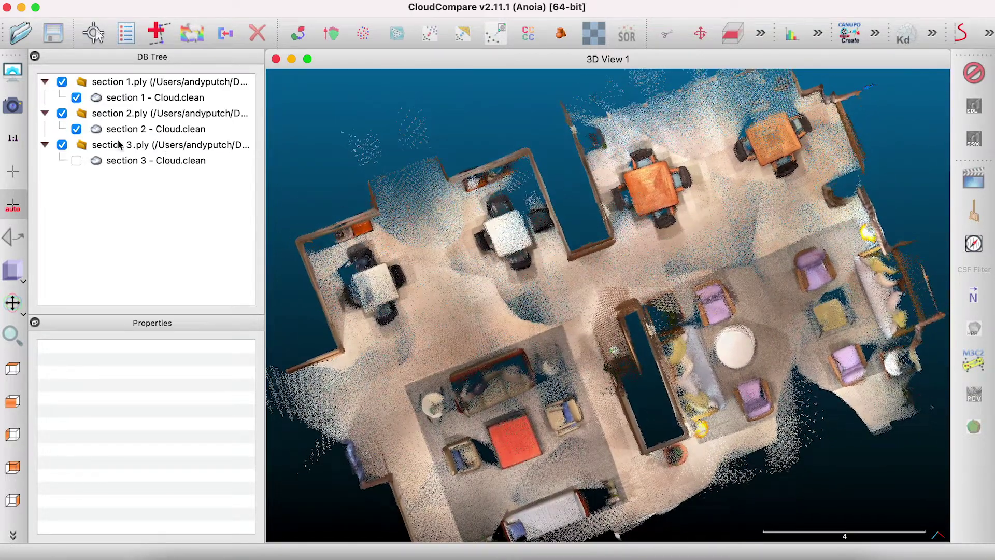
left_click(77, 130)
left_click(76, 129)
left_click(76, 98)
left_click(76, 97)
Align the section 1 cloud with section 2 using Translate/Rotate, with rotation limited to Y and Ty disabled.
left_click(139, 99)
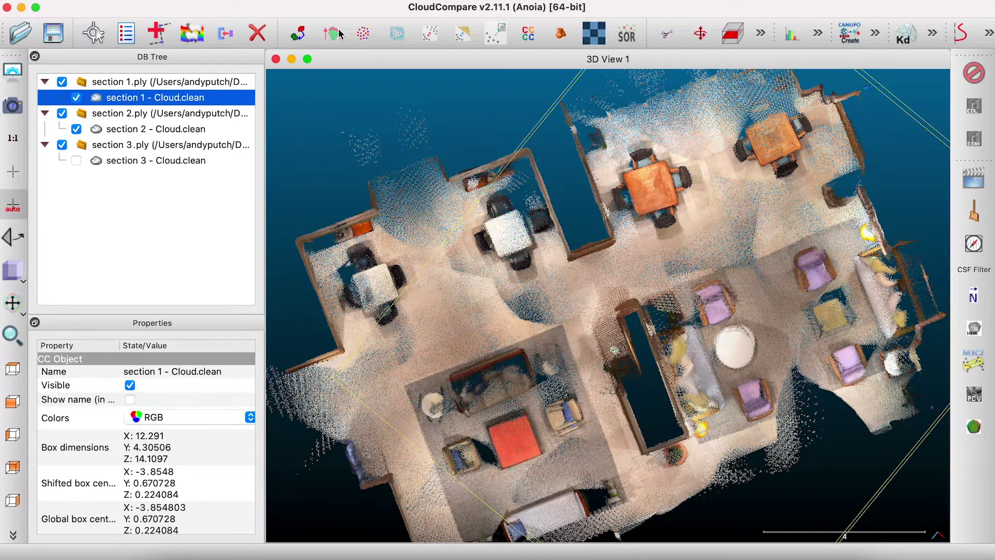
left_click(700, 34)
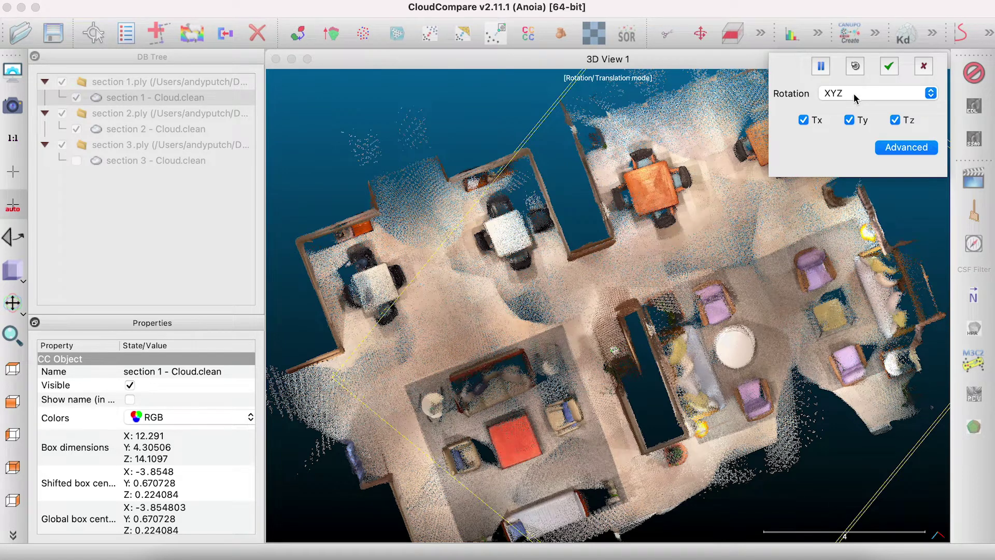
left_click(853, 93)
left_click(851, 119)
left_click_drag(698, 235, 700, 241)
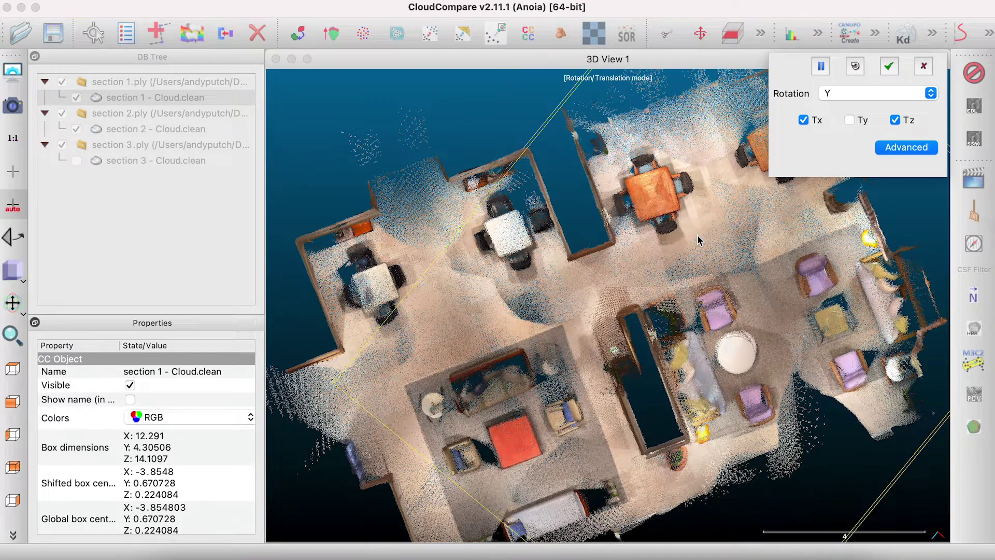
left_click(614, 409)
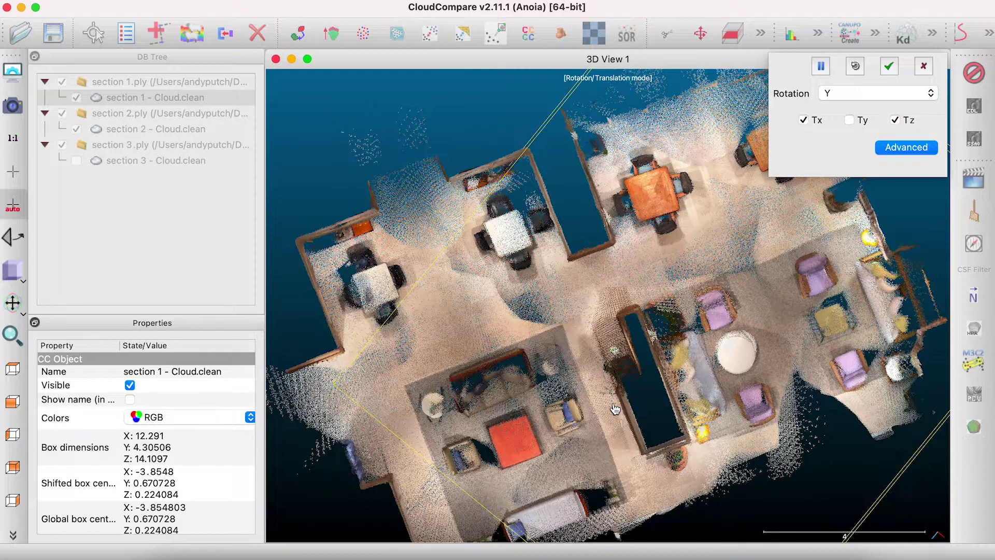
scroll(637, 405, "down", 5)
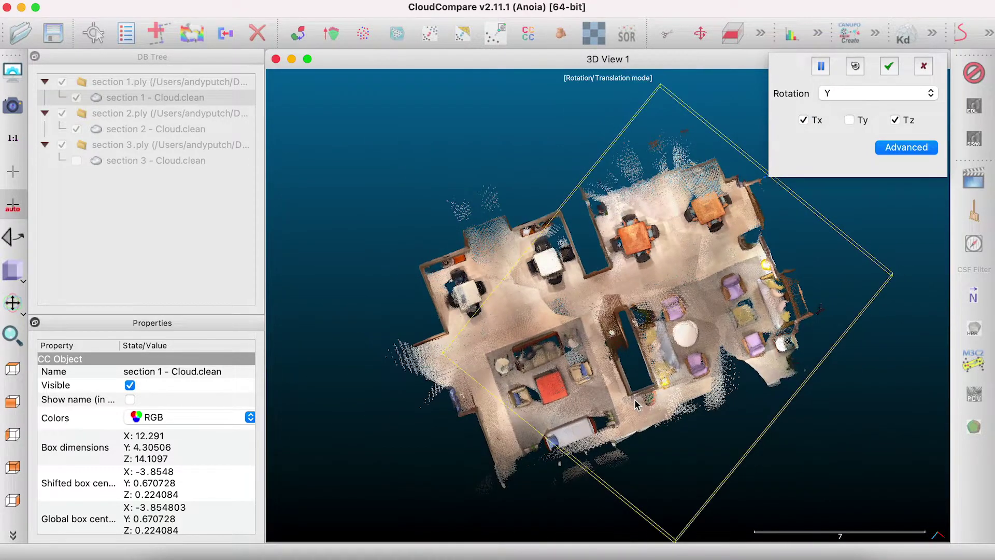
scroll(635, 399, "up", 4)
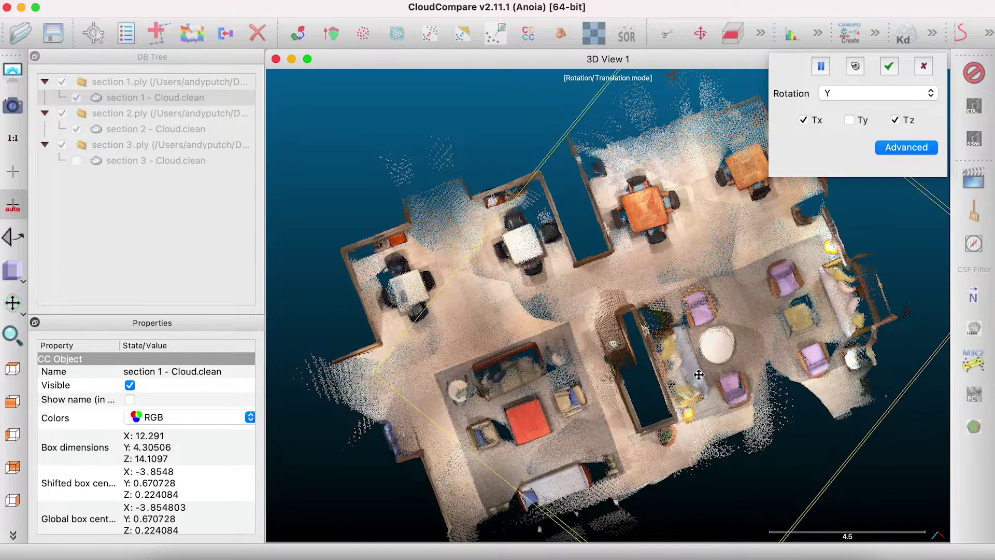
left_click(889, 67)
Show the section 3 cloud and align it with section 2 using Translate/Rotate, keeping Y rotation and Ty disabled.
left_click(76, 160)
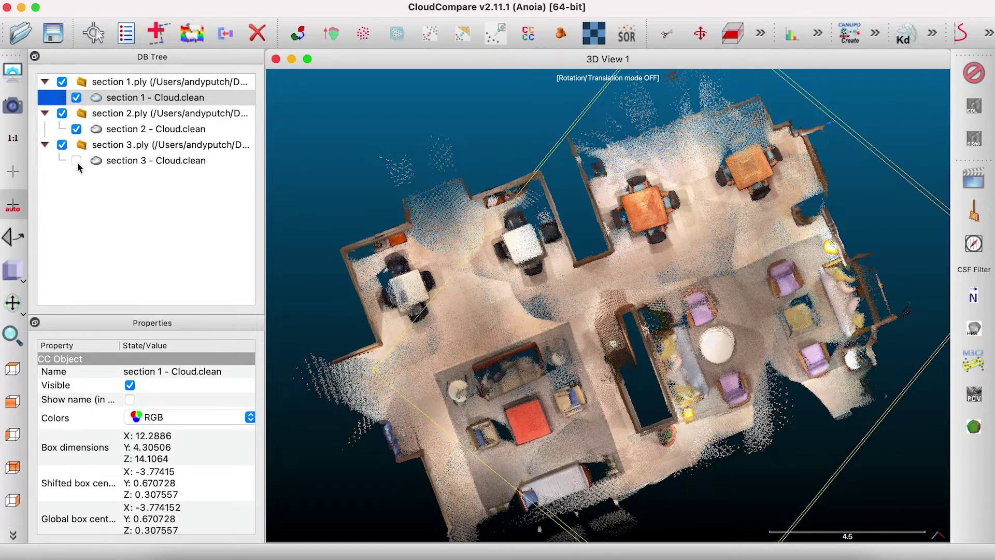
left_click(165, 161)
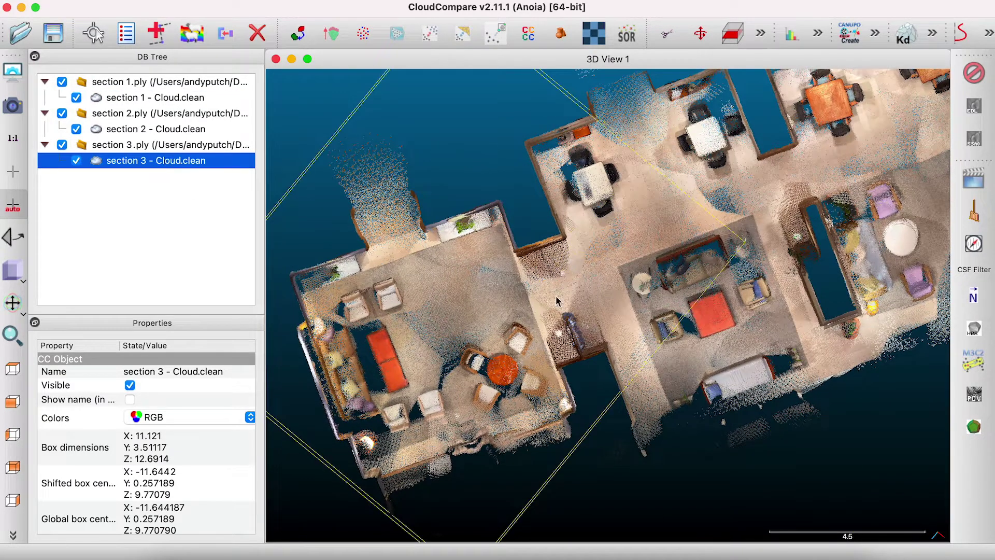
left_click(700, 34)
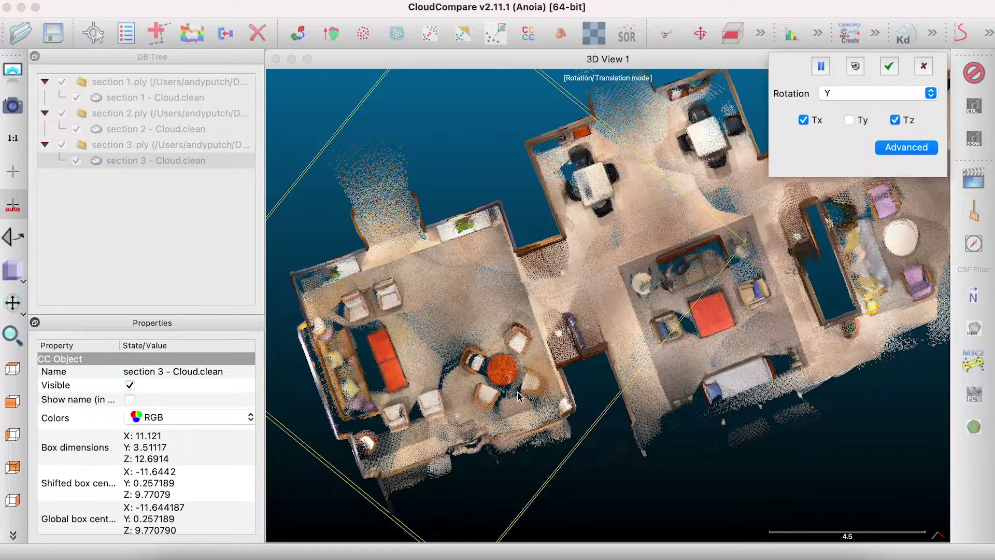
left_click_drag(449, 380, 445, 383)
left_click(889, 66)
Segment the ceiling off all three cleaned clouds in a side view with a polygon around the ceiling, keeping the points outside it.
left_click_drag(787, 345, 752, 298)
right_click_drag(336, 297, 308, 318)
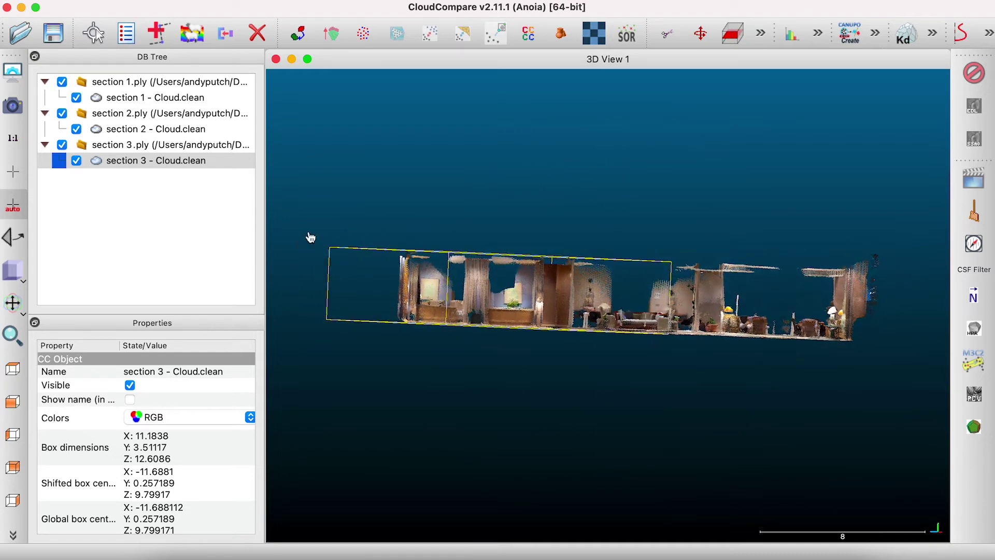
mouse_move(311, 235)
left_mouse_down()
mouse_move(306, 257)
mouse_move(306, 245)
left_mouse_up()
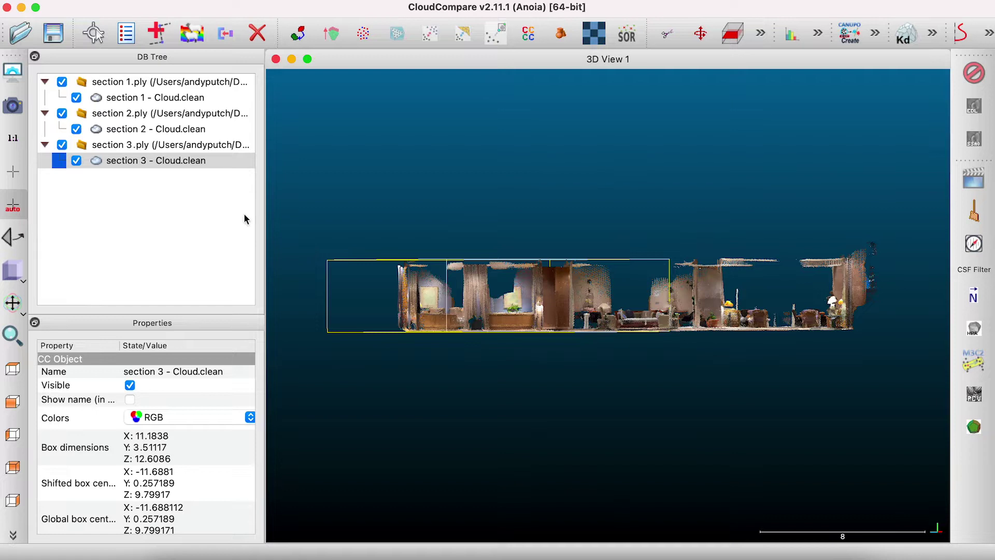
left_click(169, 129, "super")
left_click(169, 99, "super")
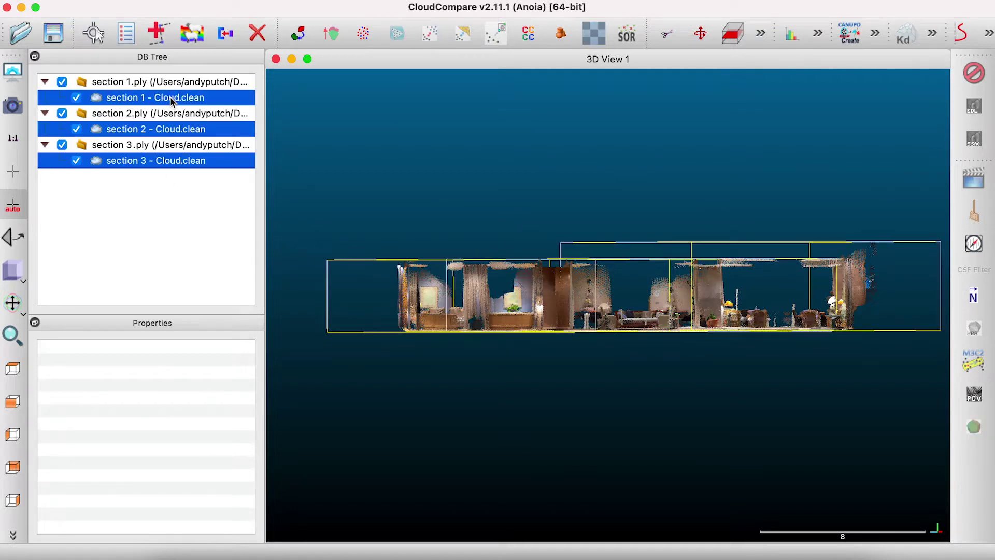
left_click(668, 35)
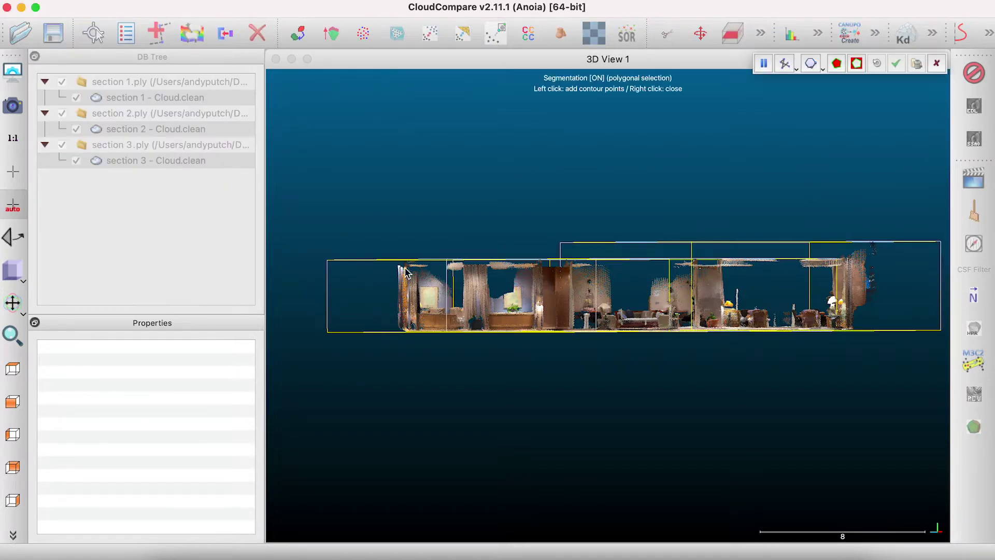
left_click(403, 268)
left_click(887, 270)
left_click(884, 216)
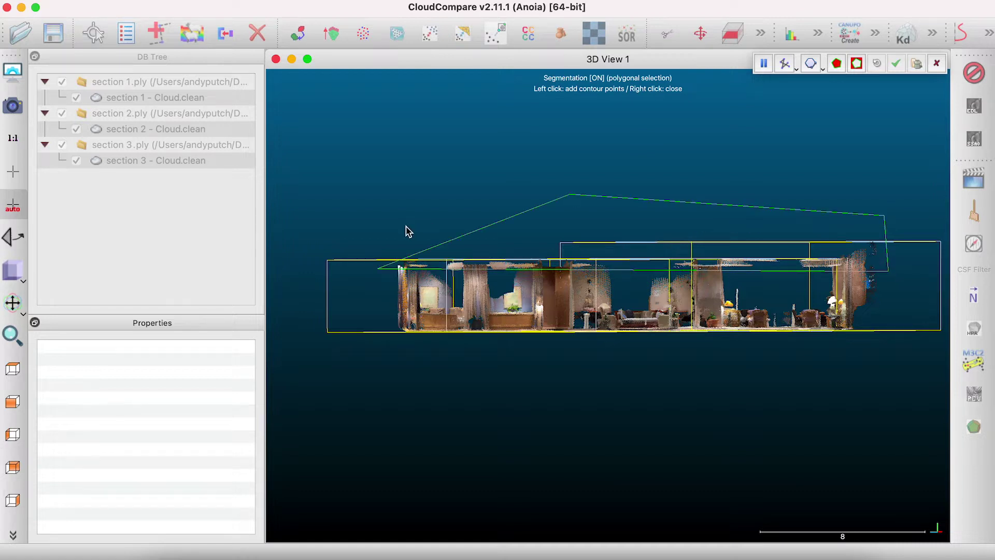
left_click(395, 240)
right_click(395, 240)
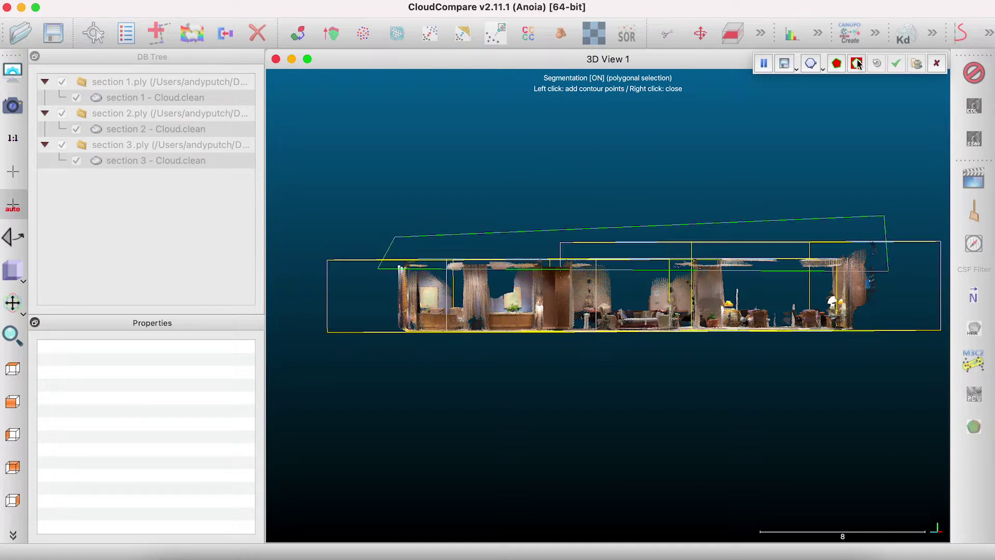
left_click(856, 64)
left_click(895, 64)
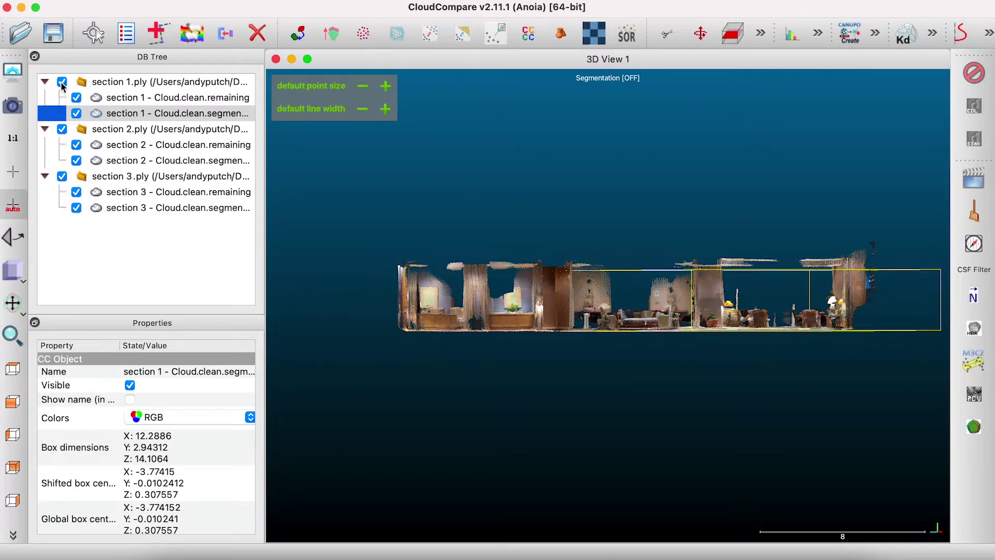
Hide the remaining ceiling clouds of sections 1, 2 and 3, leaving the segmented clouds shown.
left_click(76, 97)
left_click(77, 146)
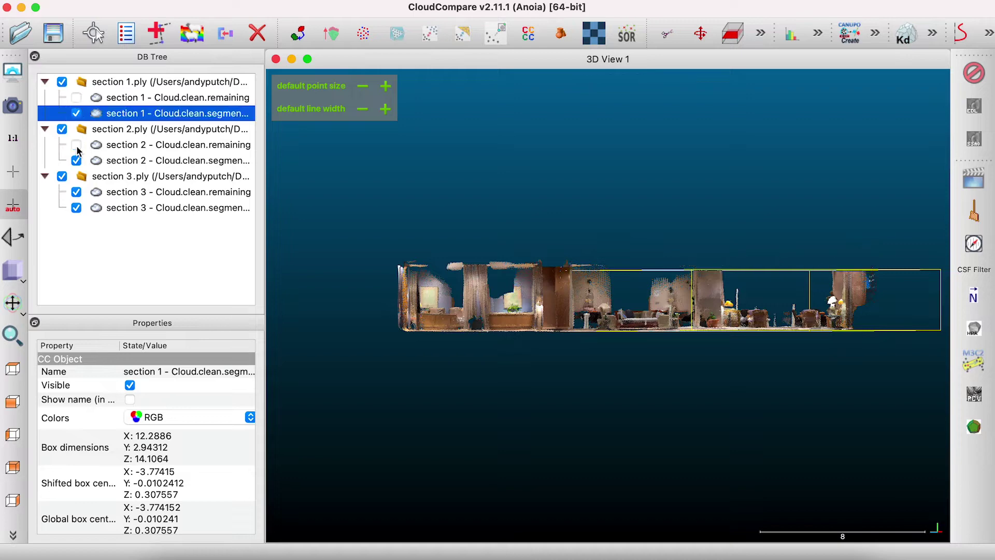
left_click(77, 192)
Delete the remaining ceiling clouds of sections 3, 2 and 1.
left_click(149, 194)
right_click(148, 194)
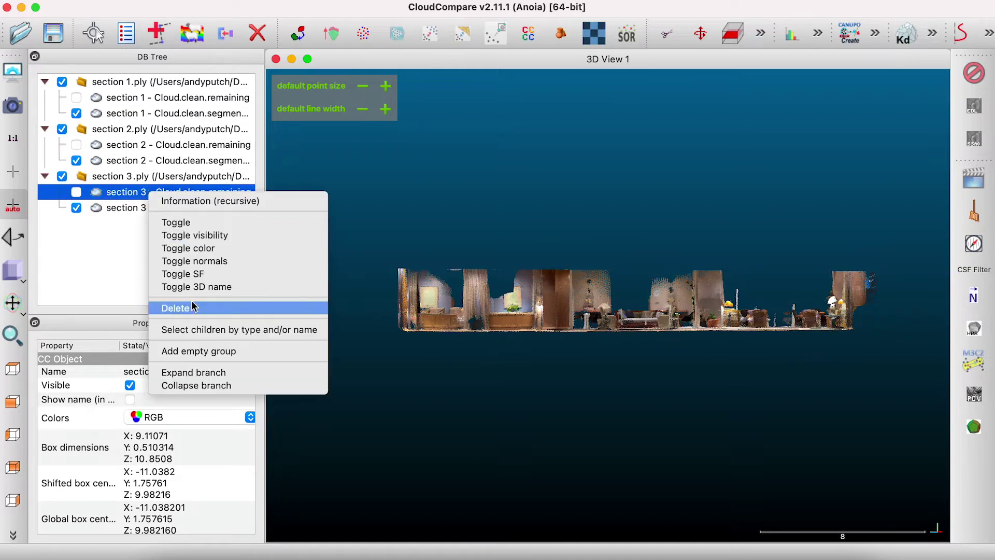
left_click(166, 307)
left_click(159, 145)
right_click(160, 146)
left_click(171, 258)
left_click(151, 98)
right_click(151, 97)
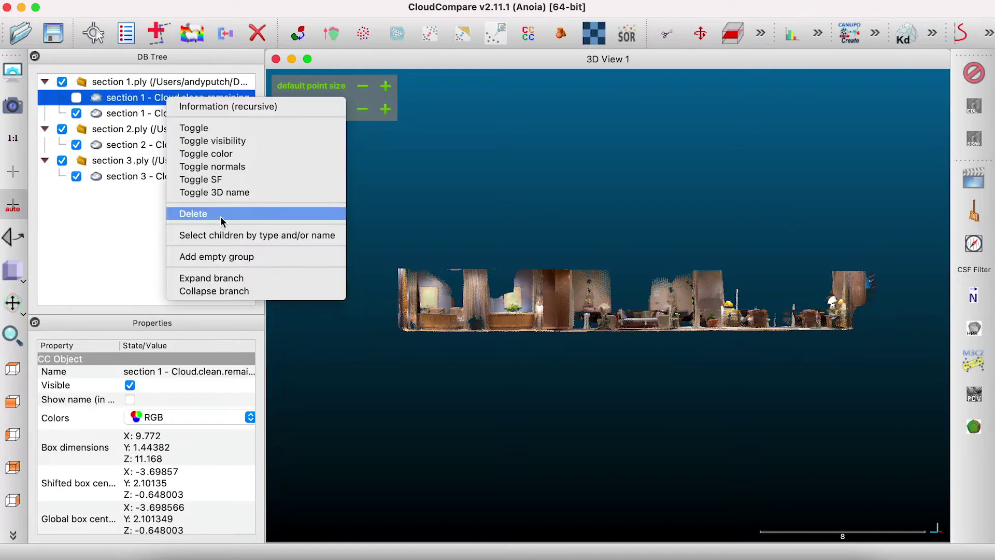
left_click(166, 212)
In a top view, hide section 3, compare how sections 1 and 2 overlap, and leave only section 1 shown.
left_click_drag(694, 232, 798, 381)
left_click(76, 160)
left_click(76, 130)
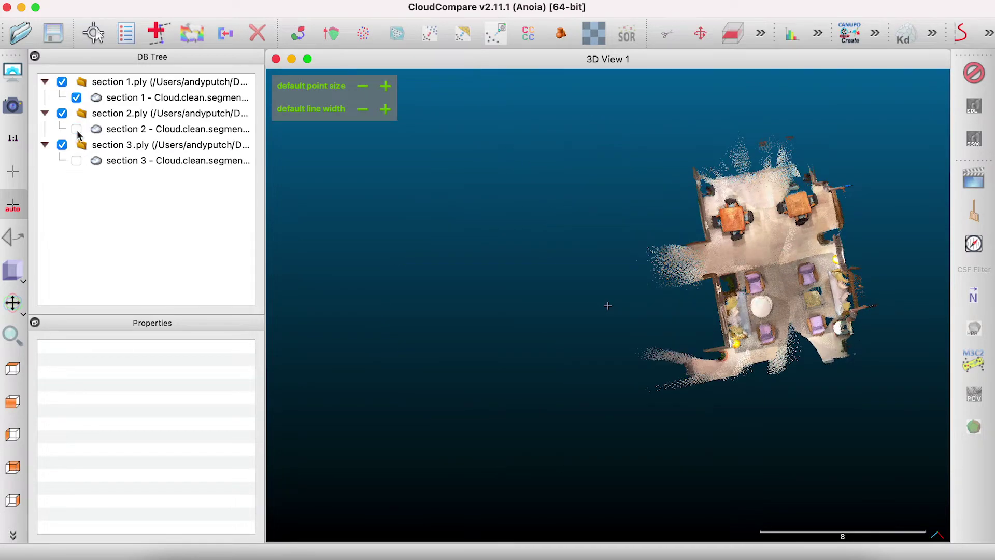
left_click(77, 129)
left_click(76, 97)
left_click(76, 98)
left_click(76, 130)
left_click(77, 130)
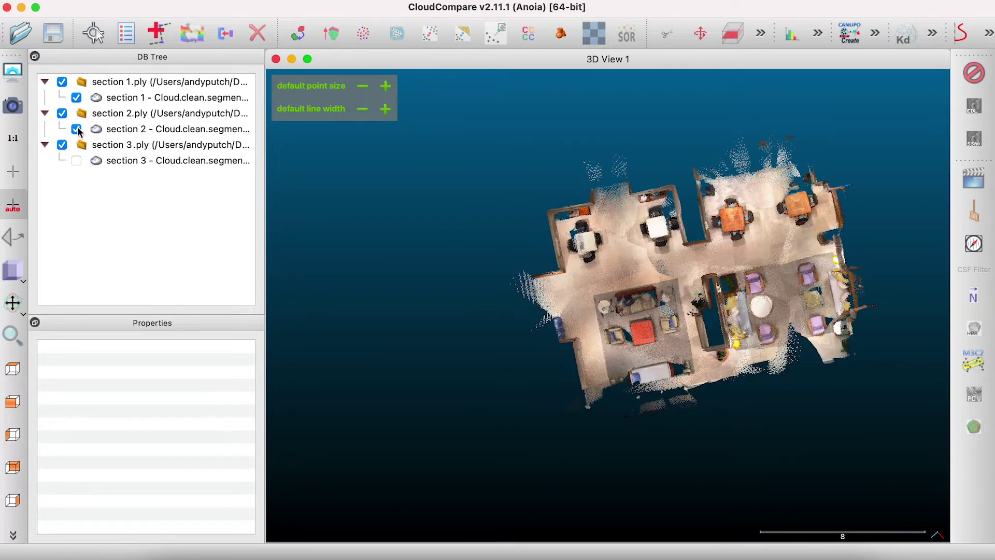
left_click(77, 129)
Segment the section 1 cloud from above with a four-corner polygon along its outer walls, keeping the points inside.
scroll(750, 274, "up", 3)
left_click_drag(751, 275, 456, 456)
left_click(85, 99)
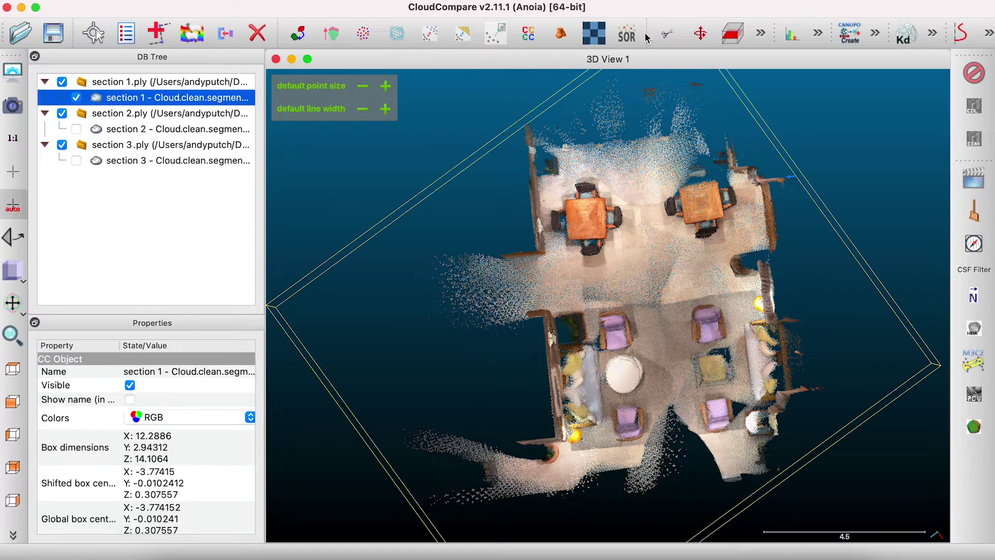
left_click(666, 36)
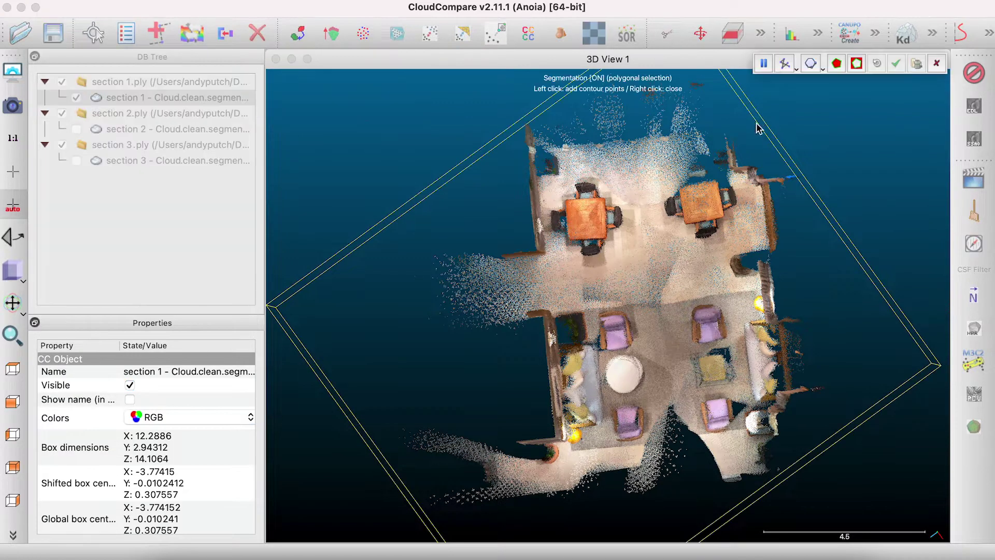
left_click(765, 125)
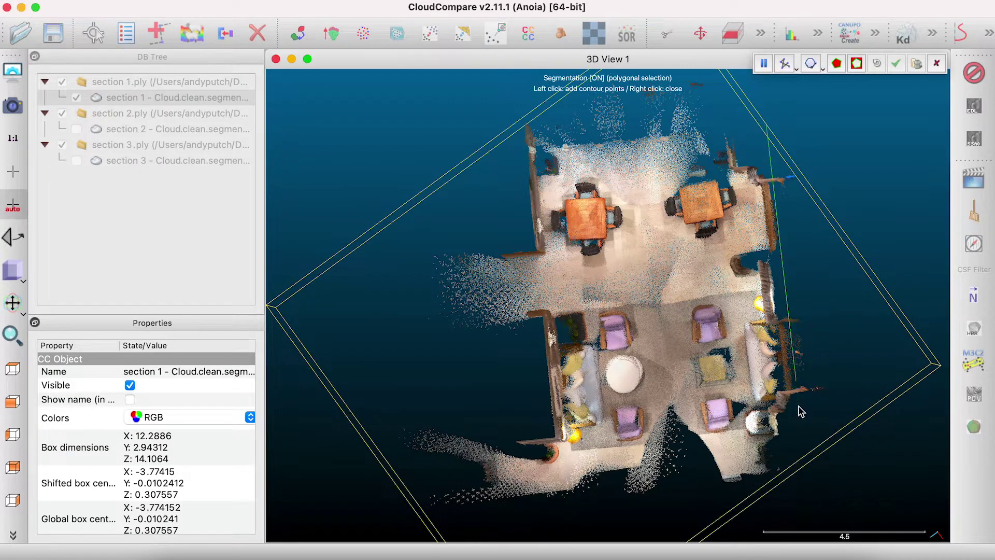
left_click(806, 460)
left_click(560, 487)
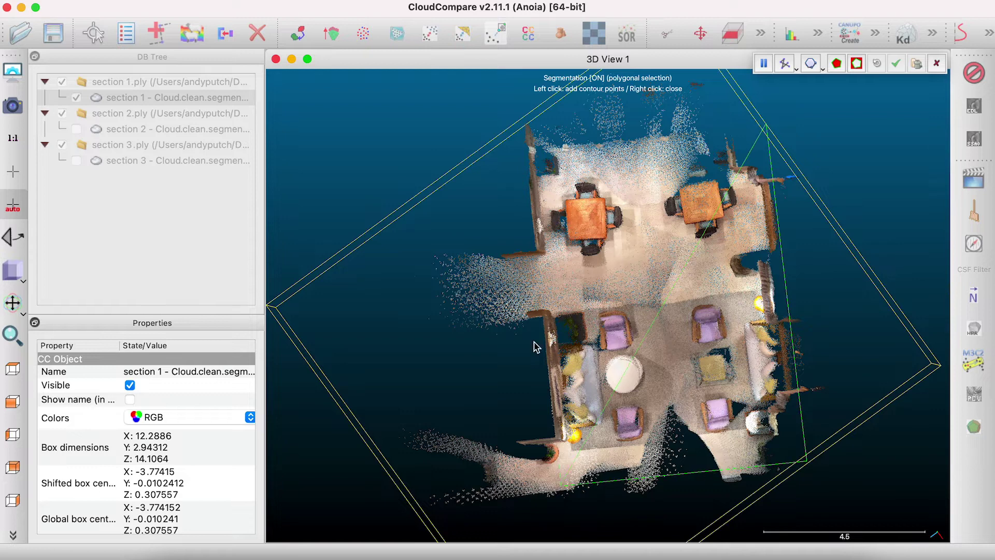
right_click(518, 146)
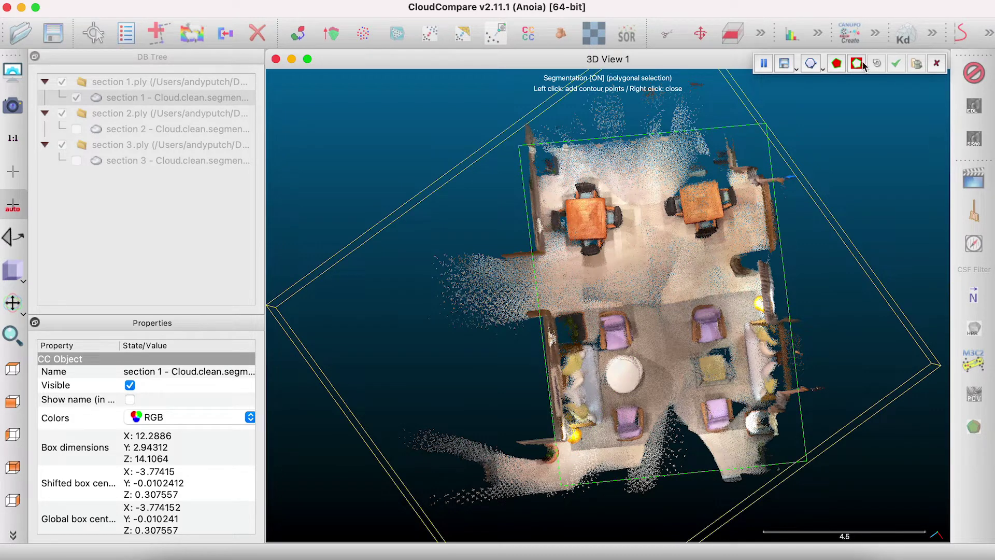
left_click(836, 64)
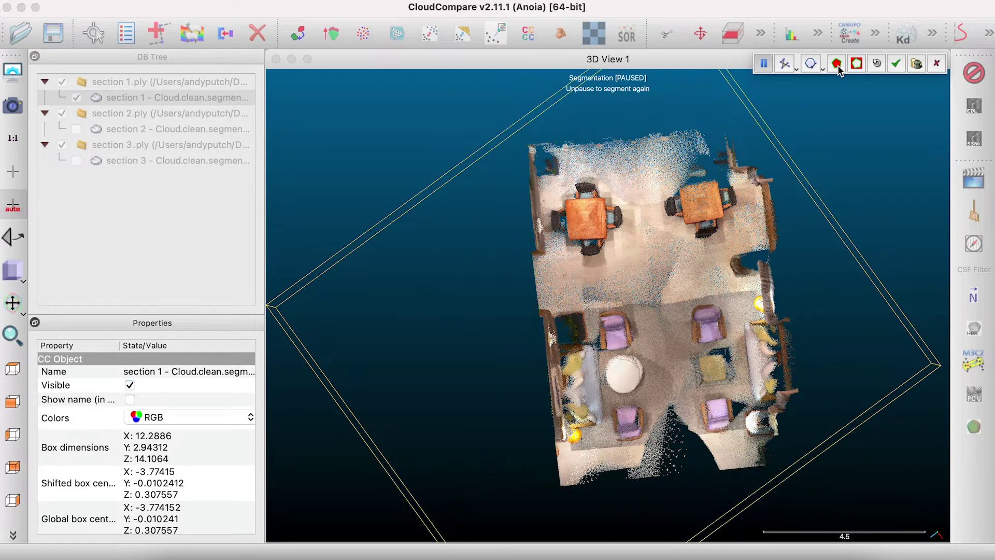
left_click(897, 64)
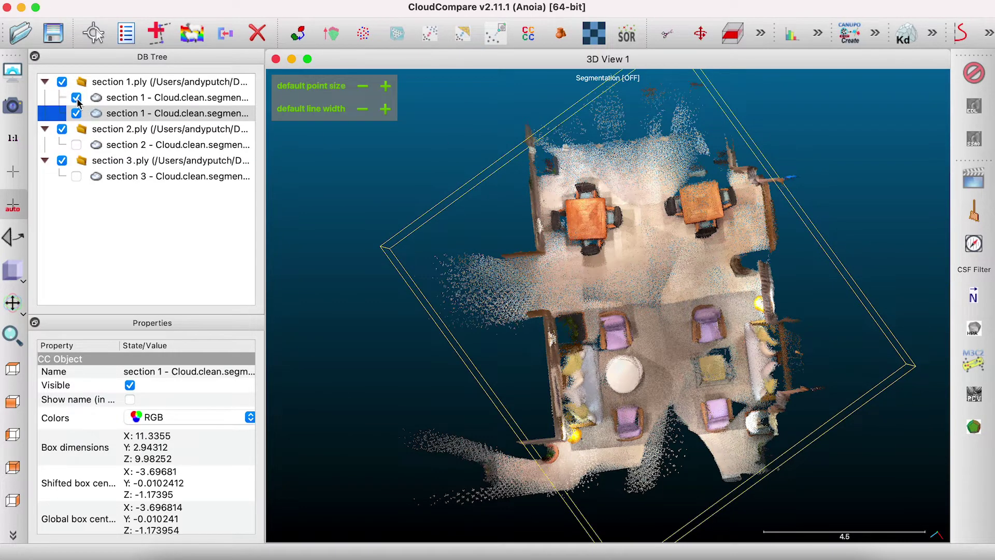
Hide the leftover outer points of section 1 and show the section 2 cloud.
left_click(77, 99)
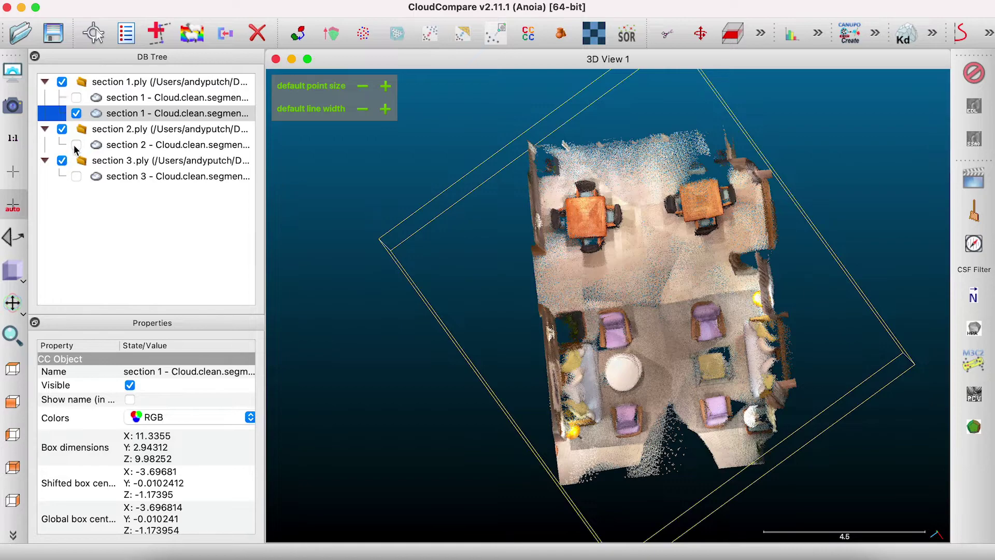
left_click(76, 145)
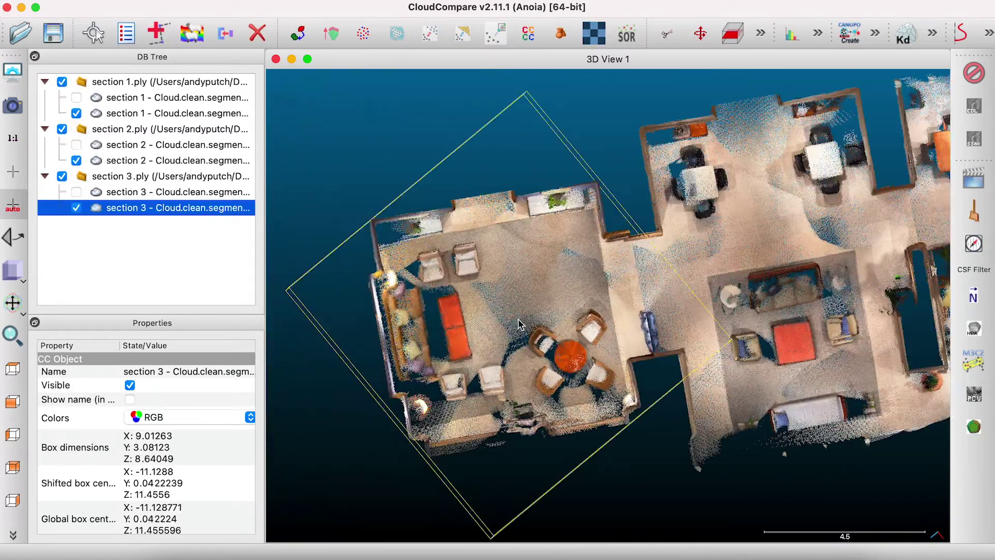
Clone the trimmed clouds of sections 1, 2 and 3 together.
left_click(133, 159, "super")
left_click(130, 114, "super")
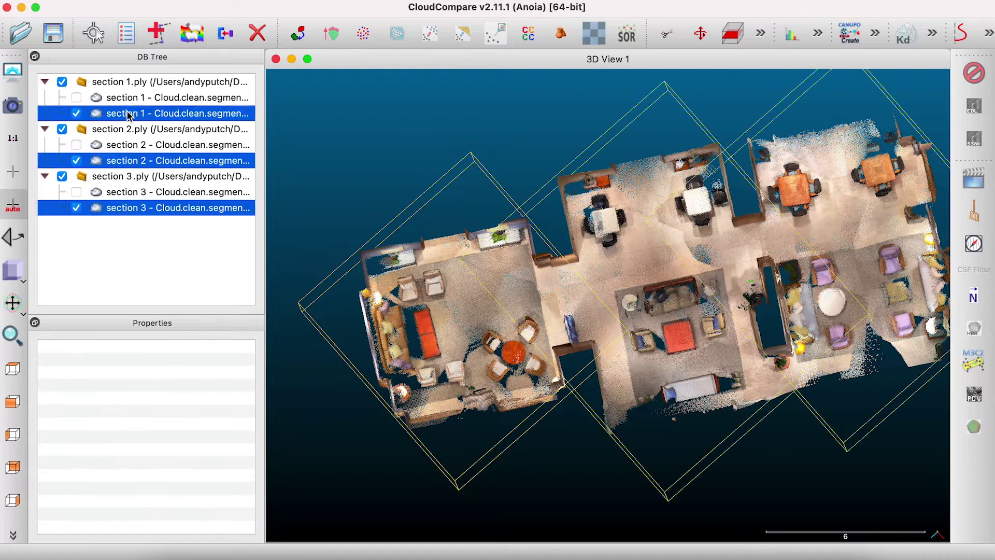
left_click(152, 0)
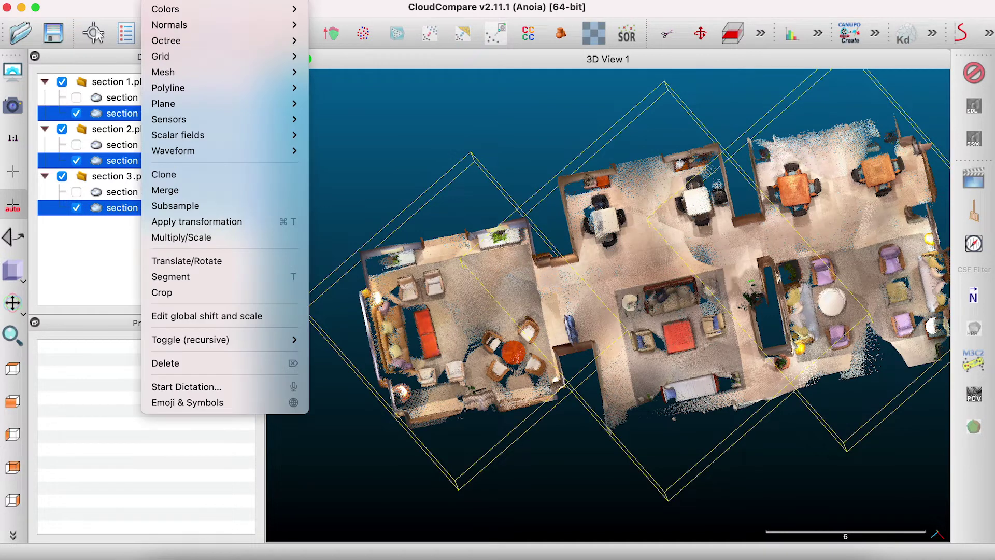
left_click(193, 177)
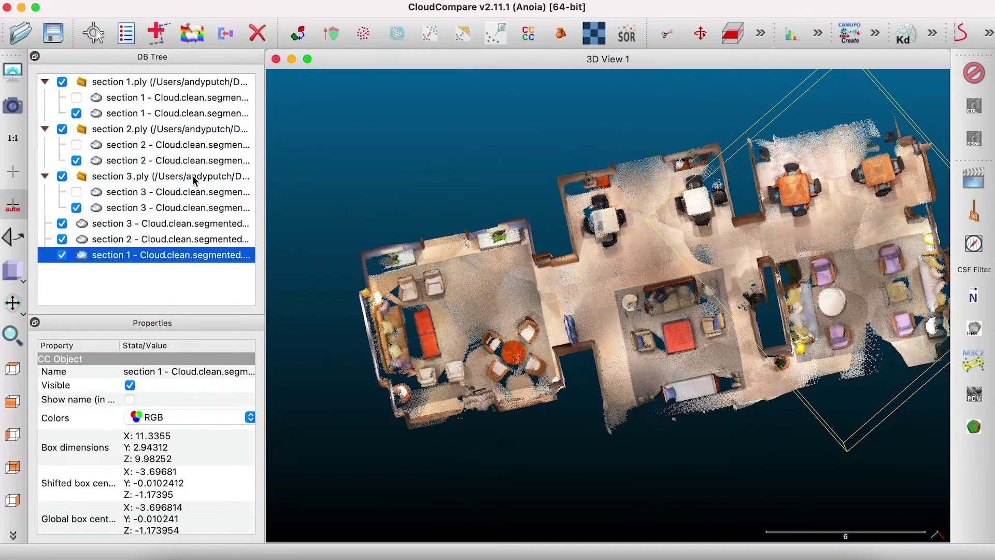
Merge the three cloned section clouds into one cloud without generating a scalar field of the original cloud index.
left_click(150, 273)
left_click(140, 224)
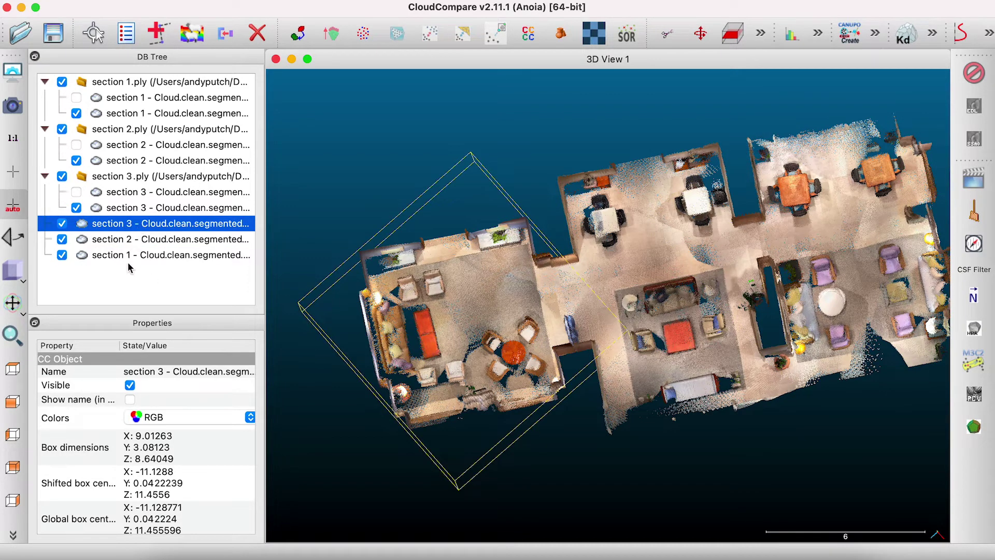
left_click(127, 256, "shift")
left_click(151, 0)
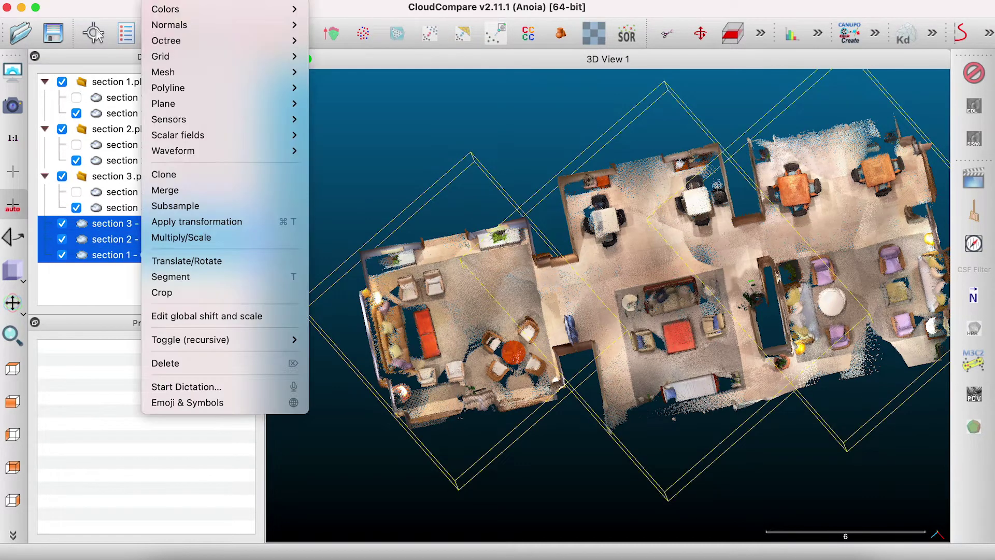
left_click(167, 191)
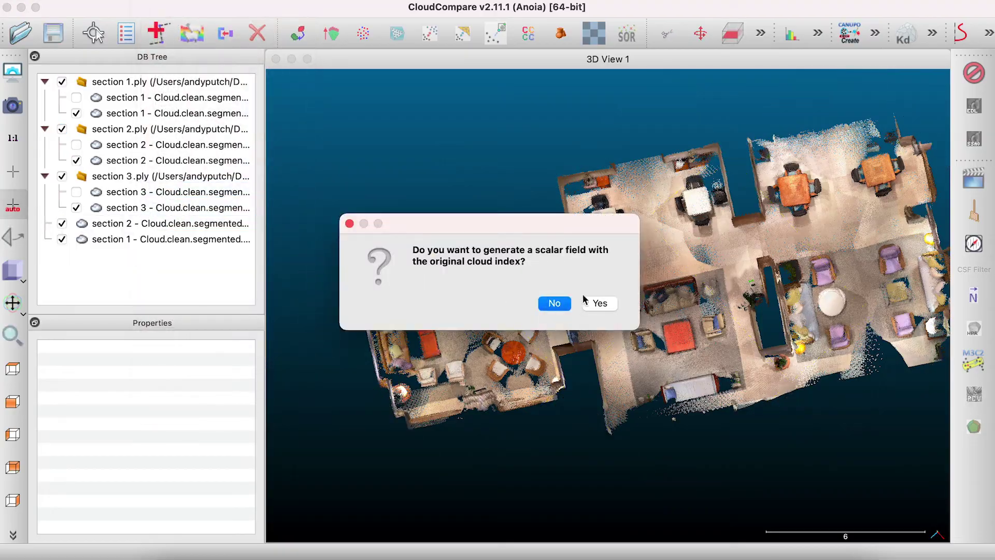
left_click(555, 303)
Hide the section 1, 2 and 3 groups and view the merged cloud on its own in perspective.
left_click(62, 177)
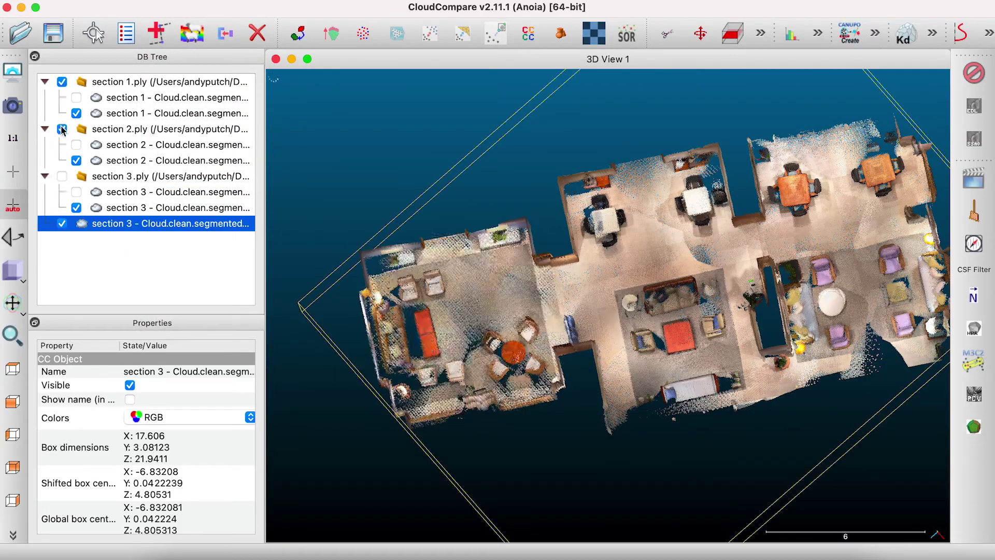
left_click(62, 129)
left_click(62, 82)
left_click_drag(451, 304, 694, 176)
Save the merged cloud as a PLY mesh in the Downloads folder.
left_click(120, 259)
left_click(119, 226)
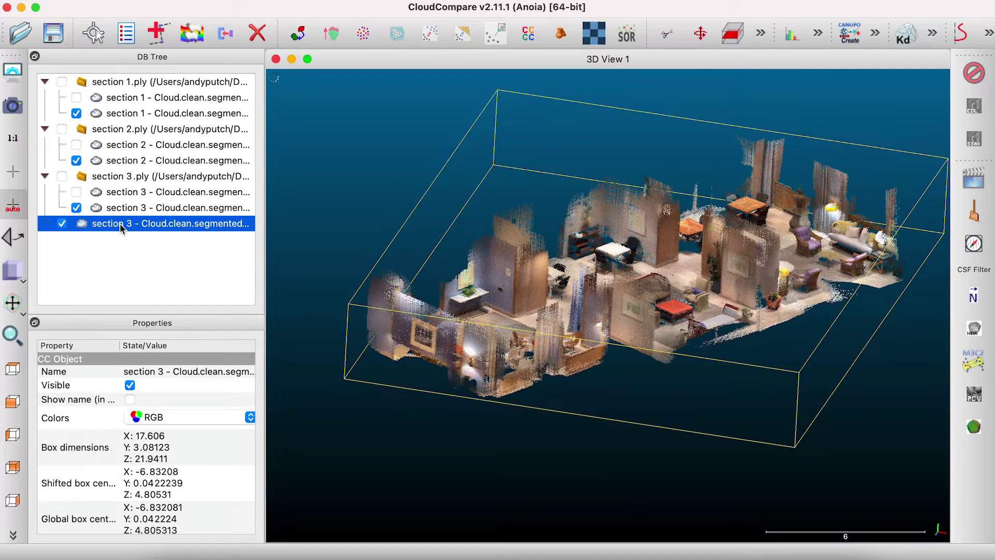
left_click(54, 34)
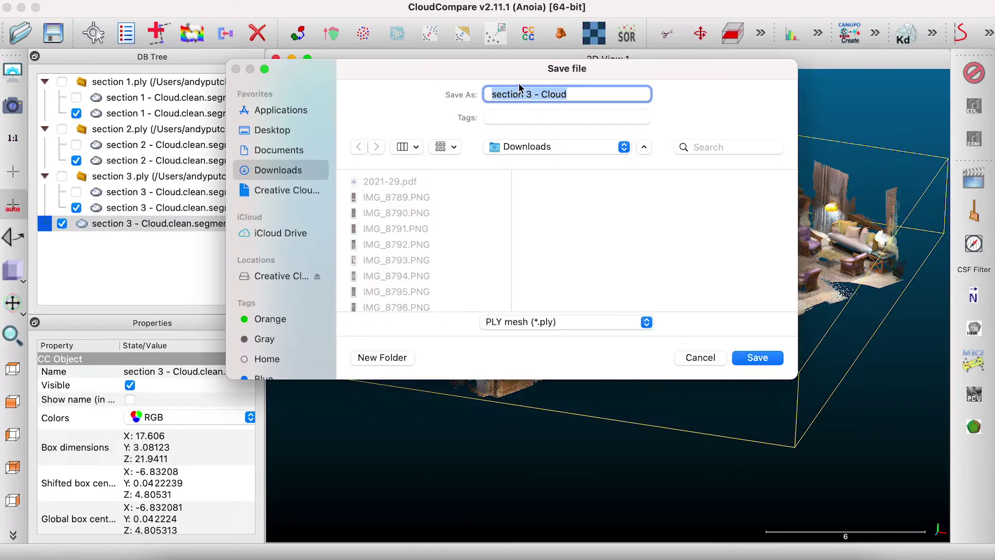
left_click(757, 358)
left_click(578, 290)
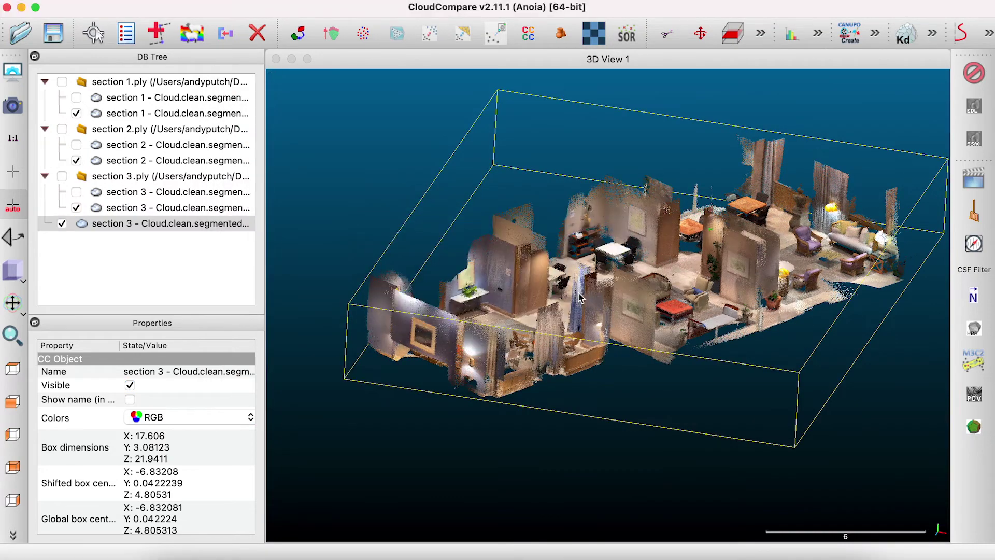